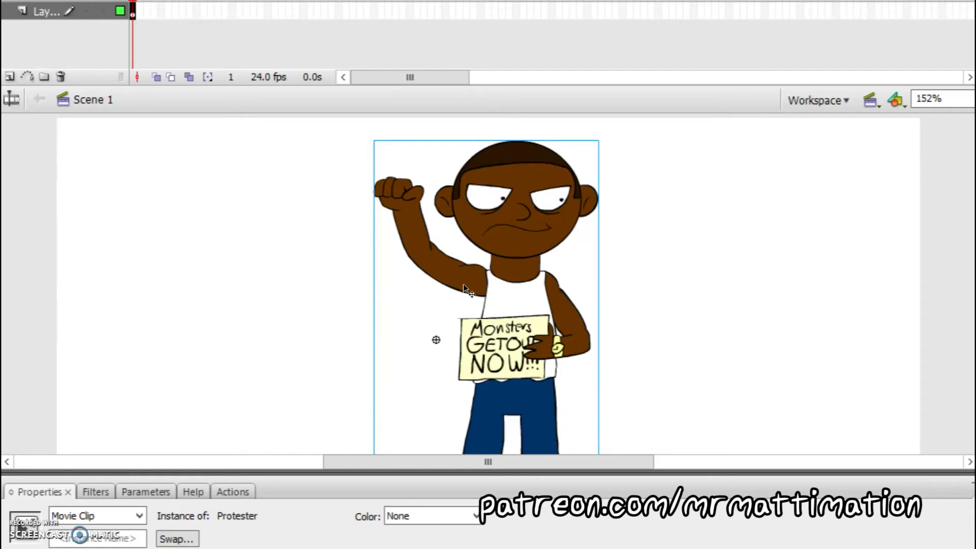
Nudge the stage view and run a quick test-movie preview, then close it
click(725, 252)
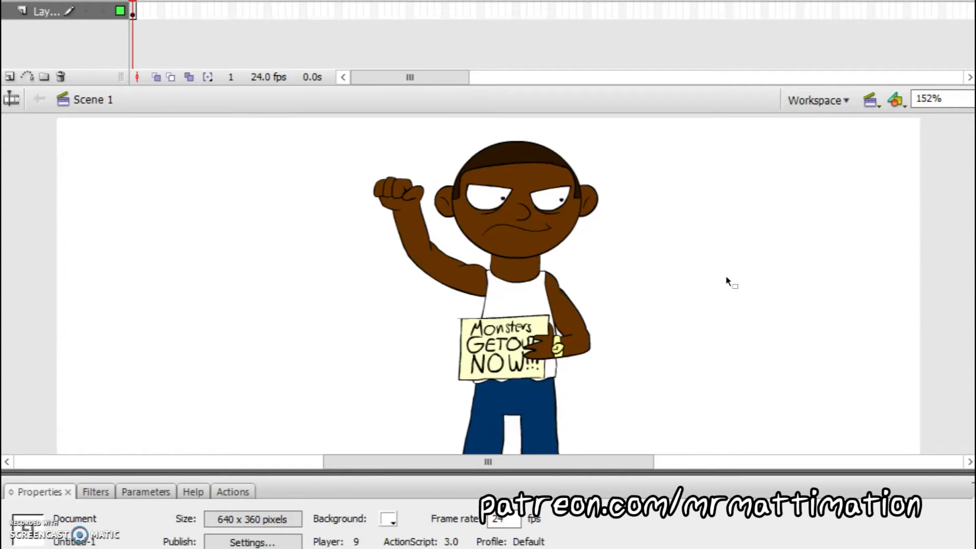
mouse_move(734, 301)
mouse_down()
mouse_move(737, 252)
mouse_move(754, 237)
mouse_move(746, 313)
mouse_up()
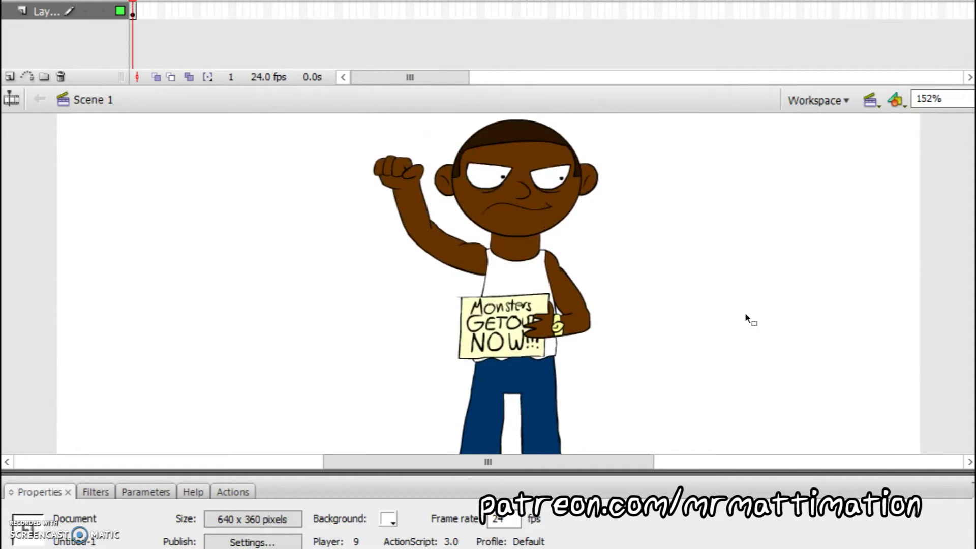
key(ctrl+Return)
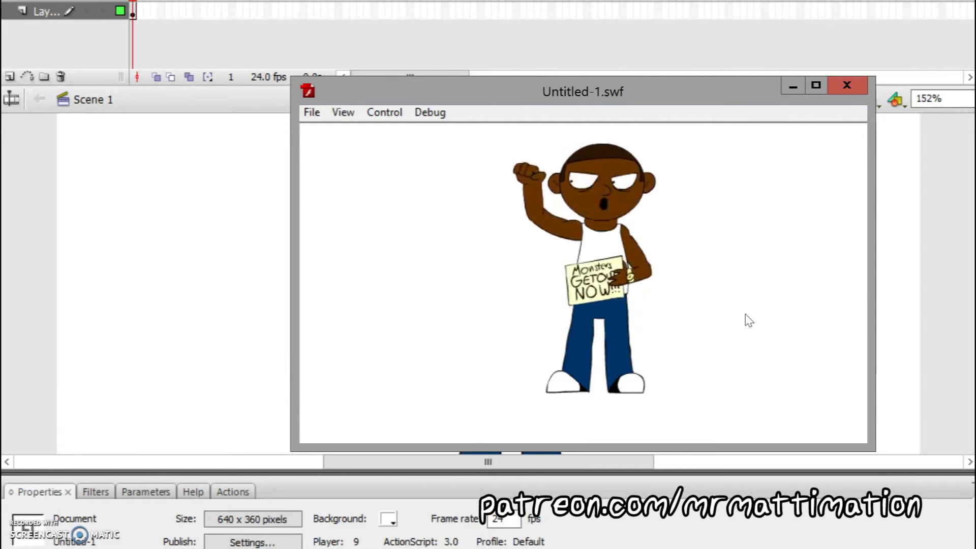
click(845, 84)
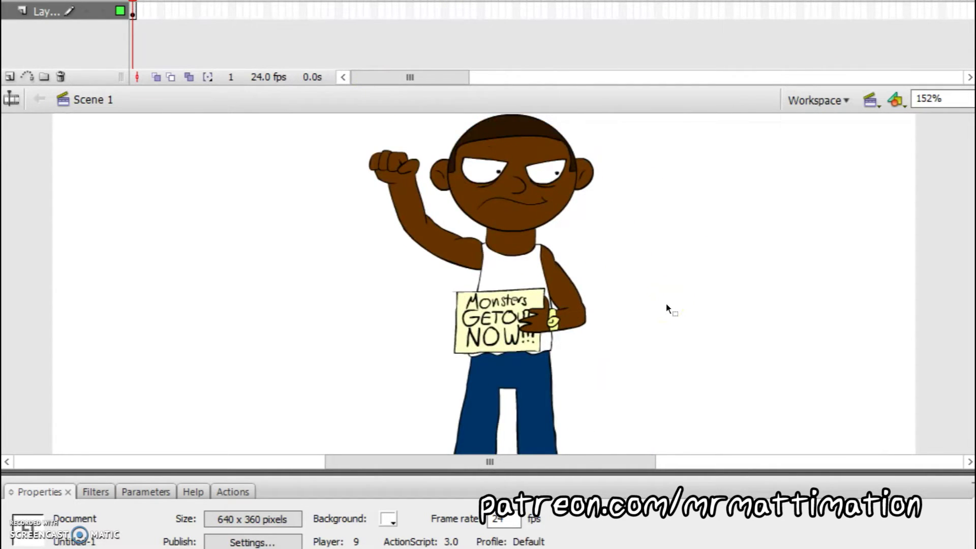
Select the Protester movie clip on the stage
click(632, 246)
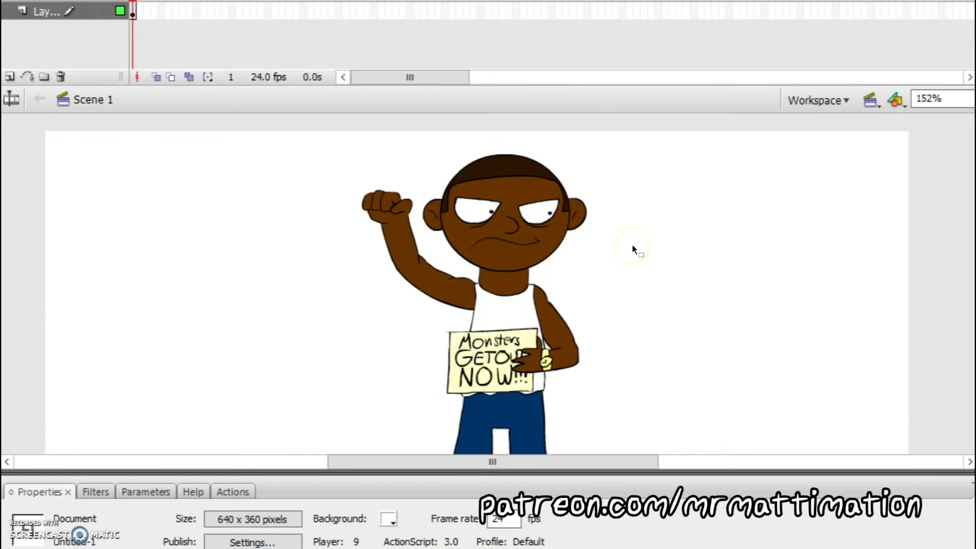
click(684, 269)
click(836, 170)
click(545, 279)
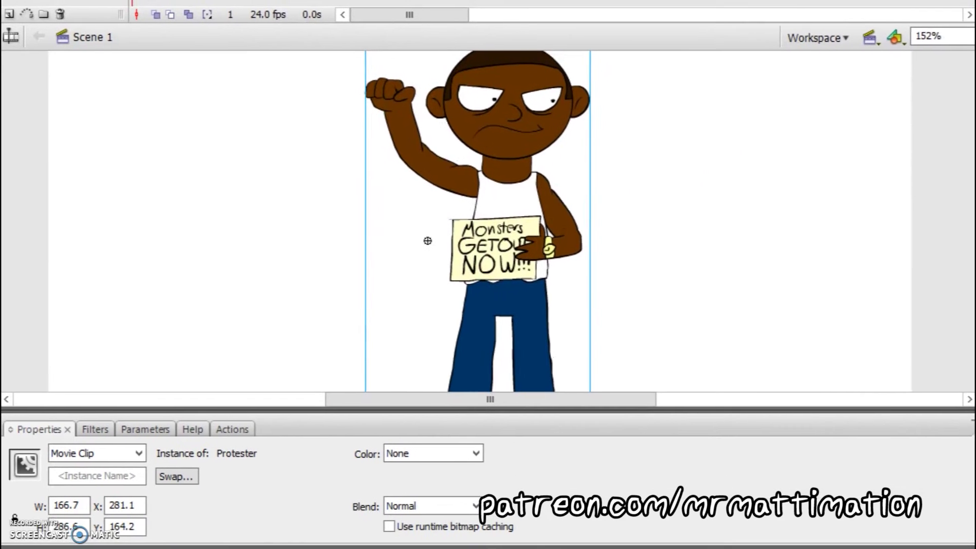
drag(420, 410, 432, 386)
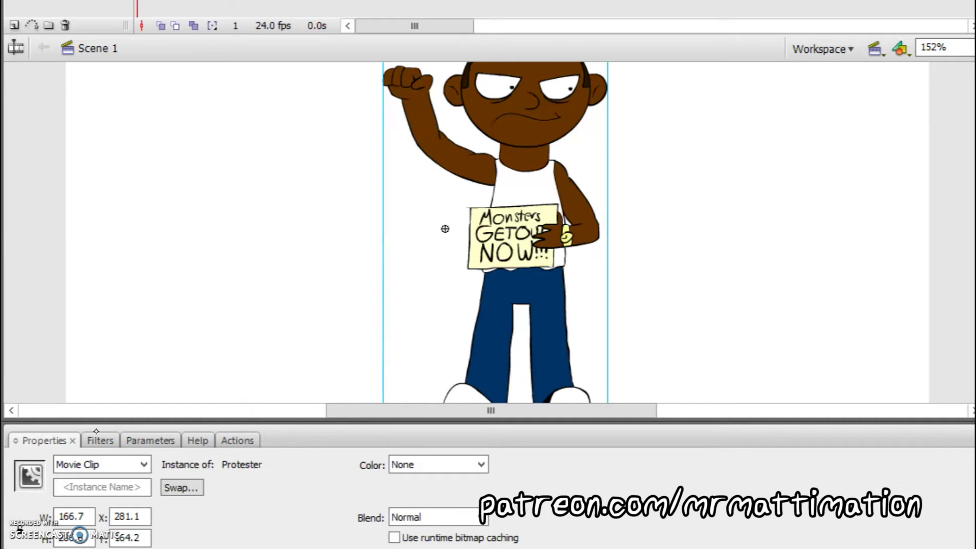
Hide the Timeline panel and pan the stage so the character's feet are visible
click(16, 48)
drag(403, 22, 405, 57)
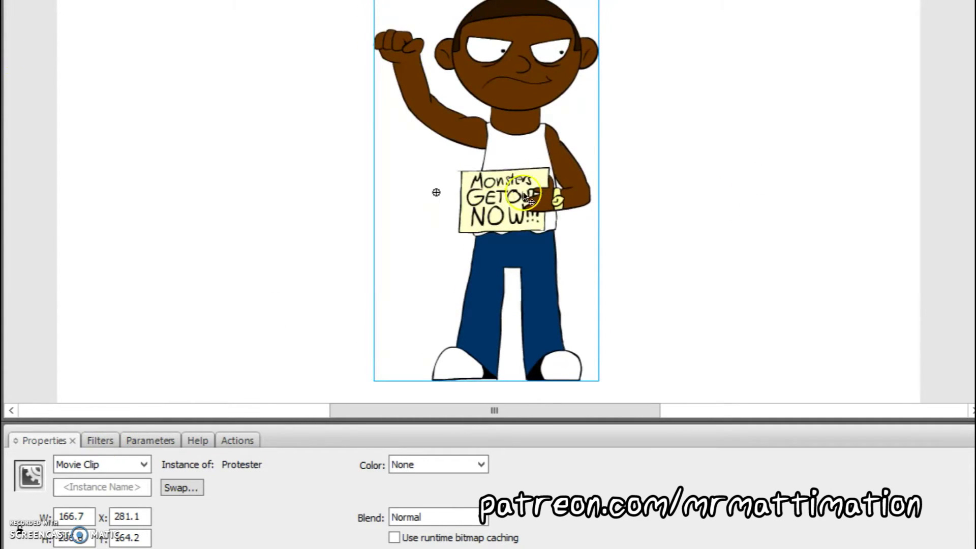
drag(683, 184, 681, 198)
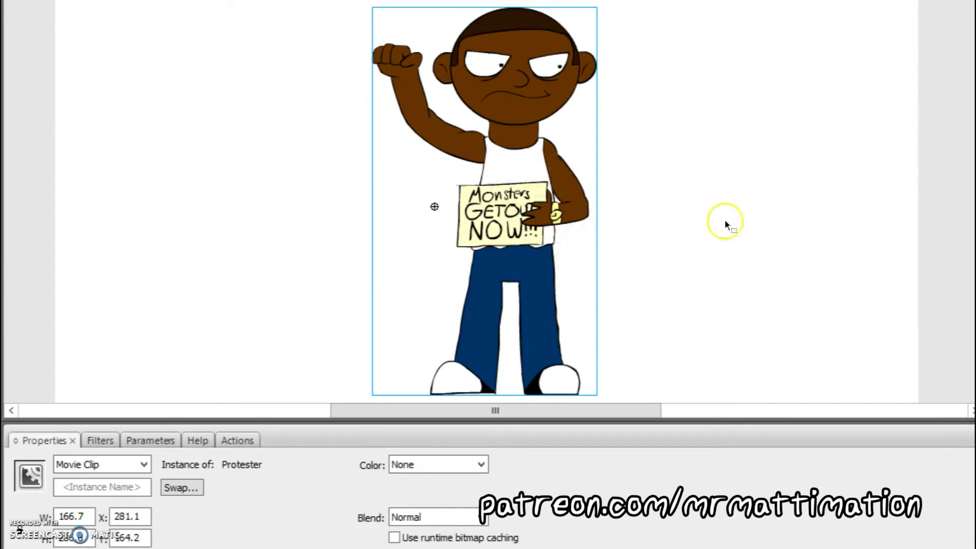
Enter the Protester symbol, play its animation, return to frame 1, and collapse the timeline
double_click(525, 217)
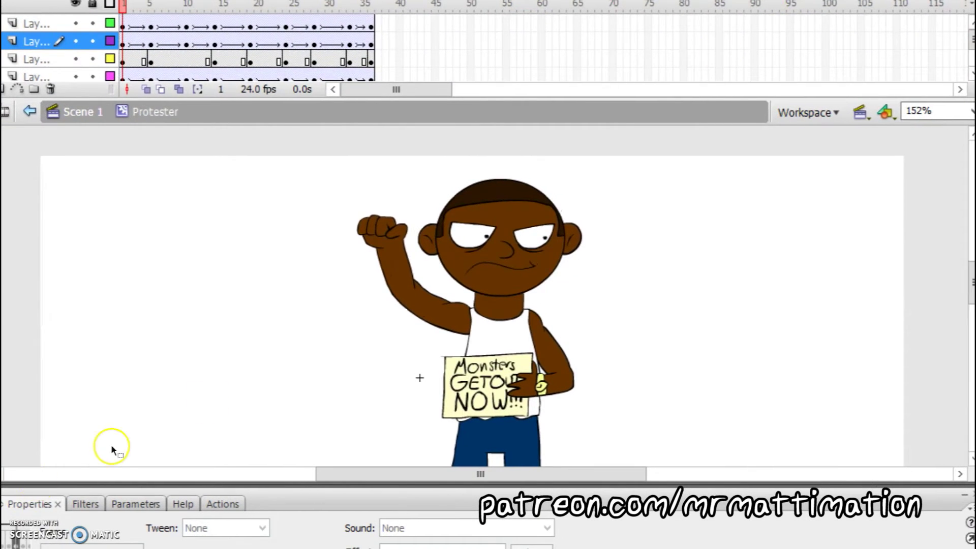
key(Return)
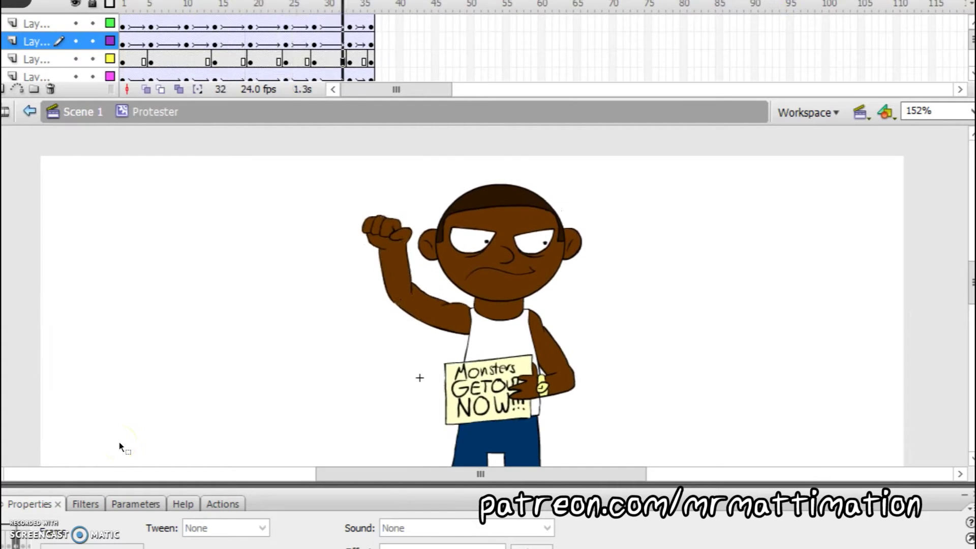
click(79, 40)
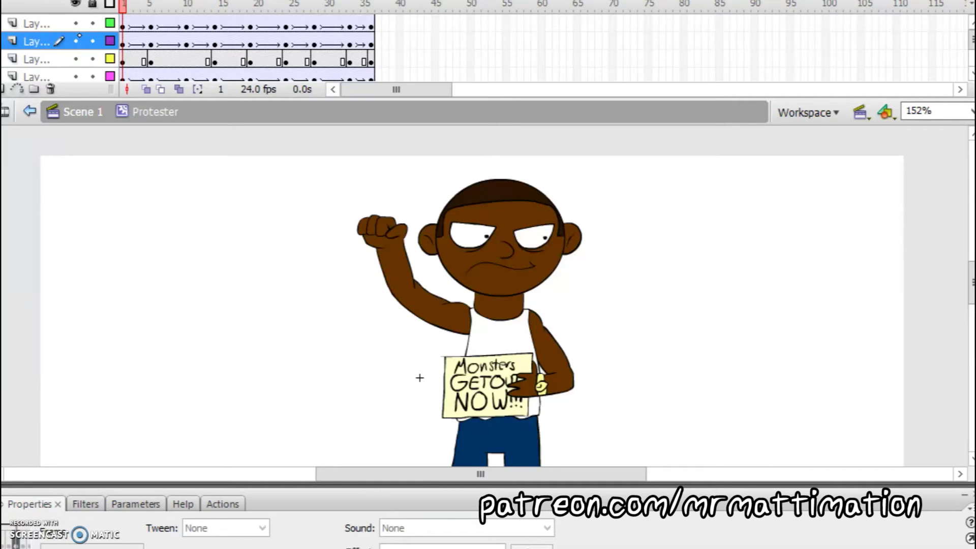
click(386, 2)
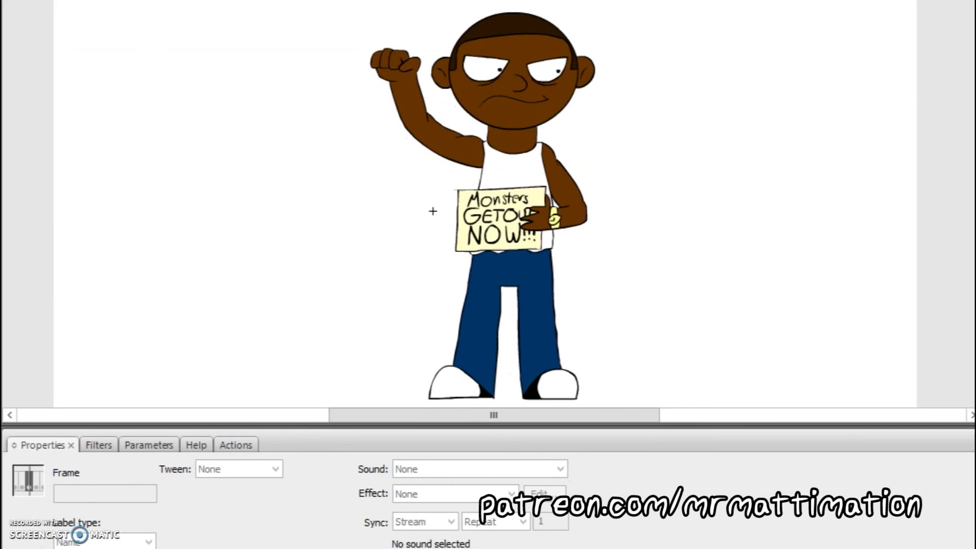
Back in Scene 1, add a Drop Shadow filter to the Protester clip with Inner shadow on
click(97, 435)
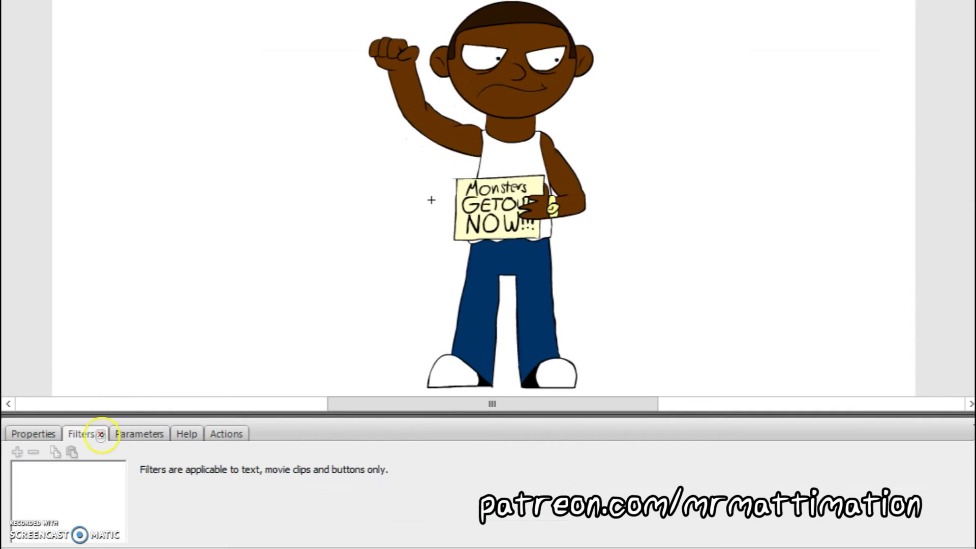
click(498, 160)
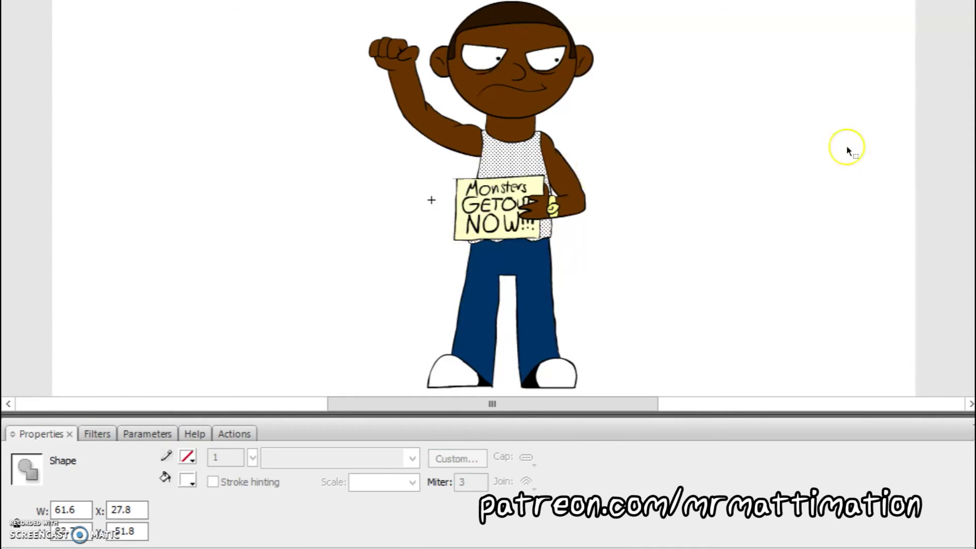
double_click(601, 187)
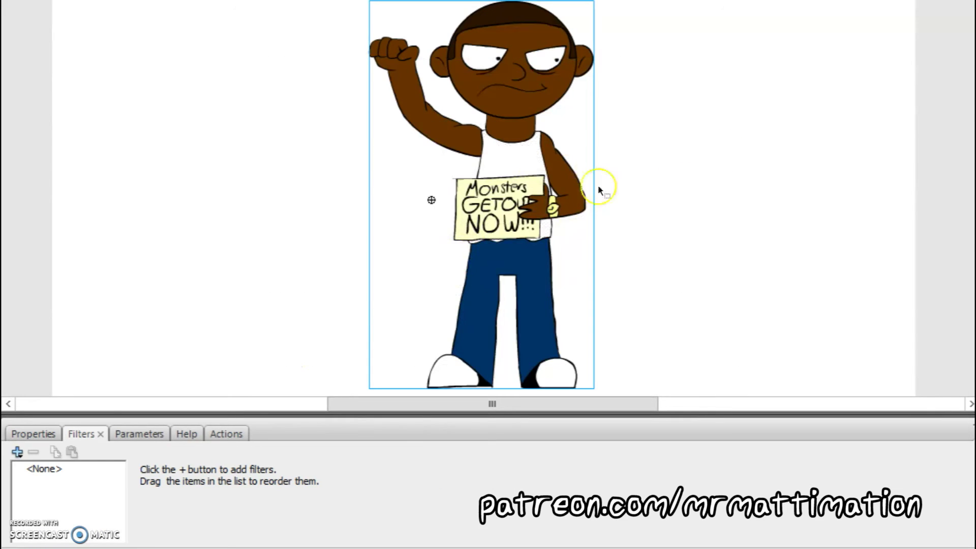
click(17, 451)
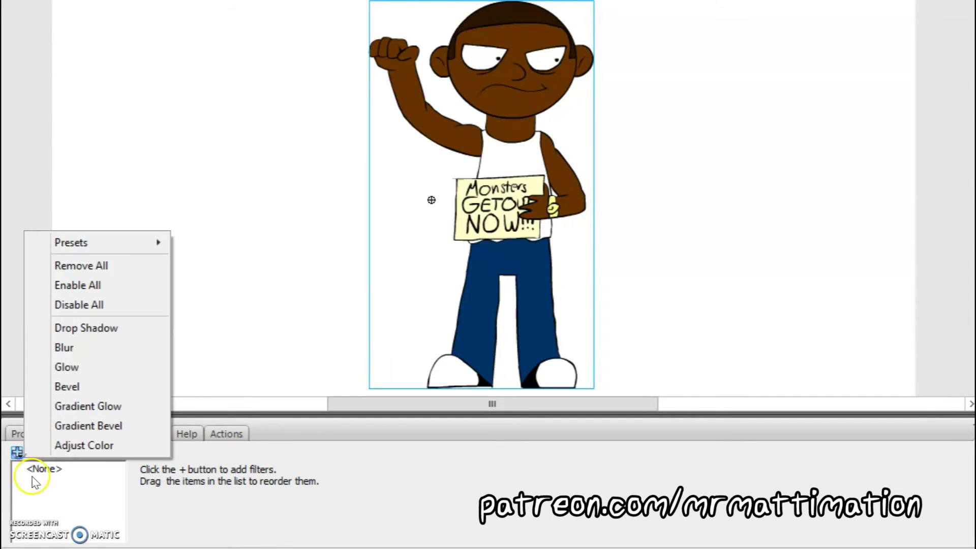
click(97, 327)
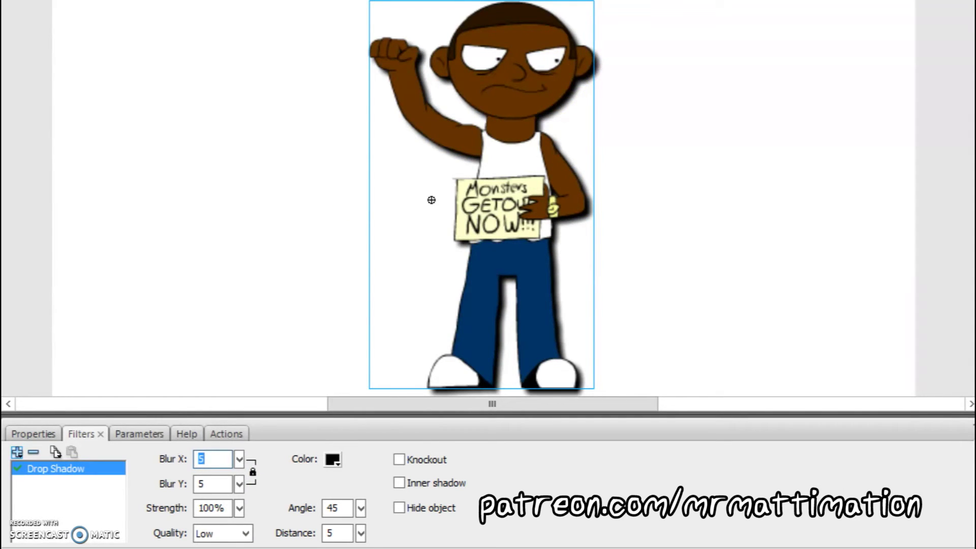
click(400, 483)
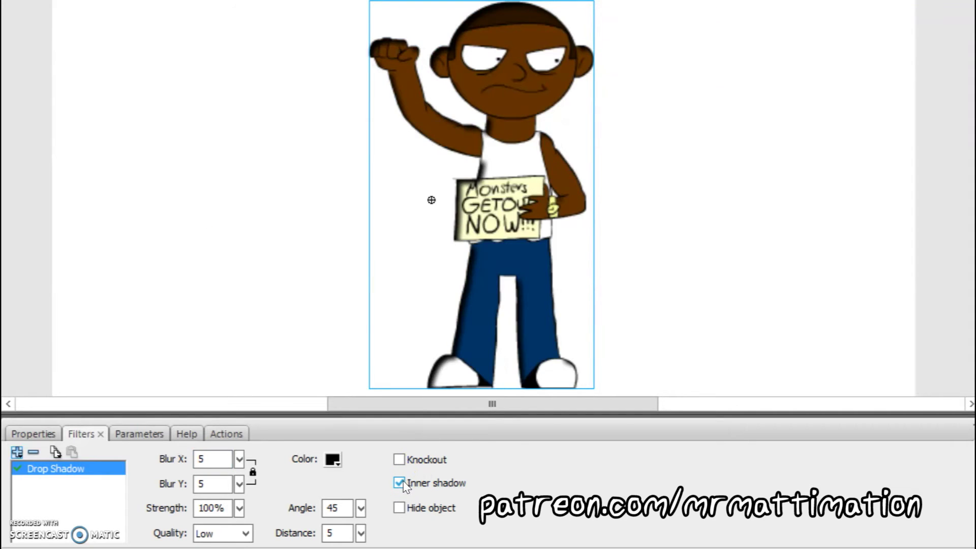
Set the inner shadow's Quality to High and reselect the Protester character
click(218, 531)
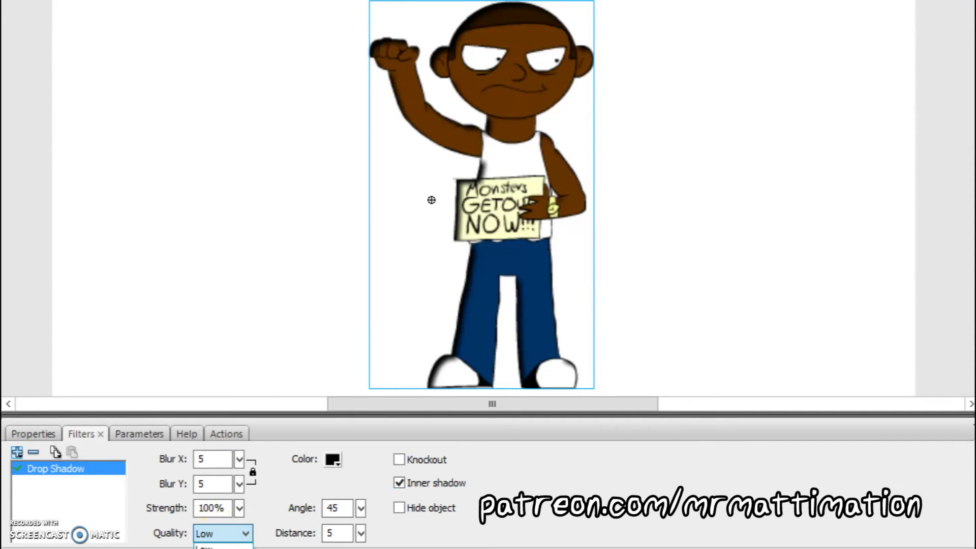
key(Down)
key(Down)
key(Return)
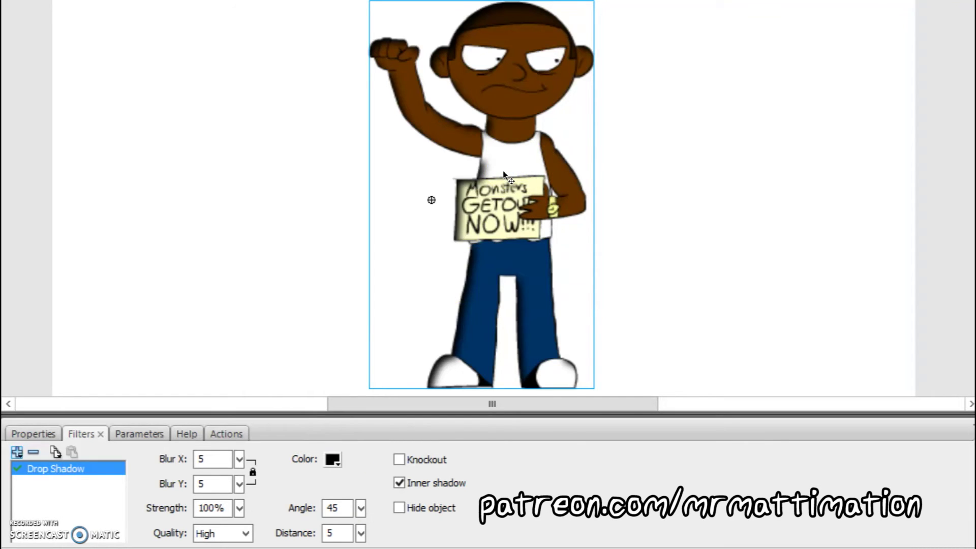
click(413, 98)
click(636, 258)
click(474, 350)
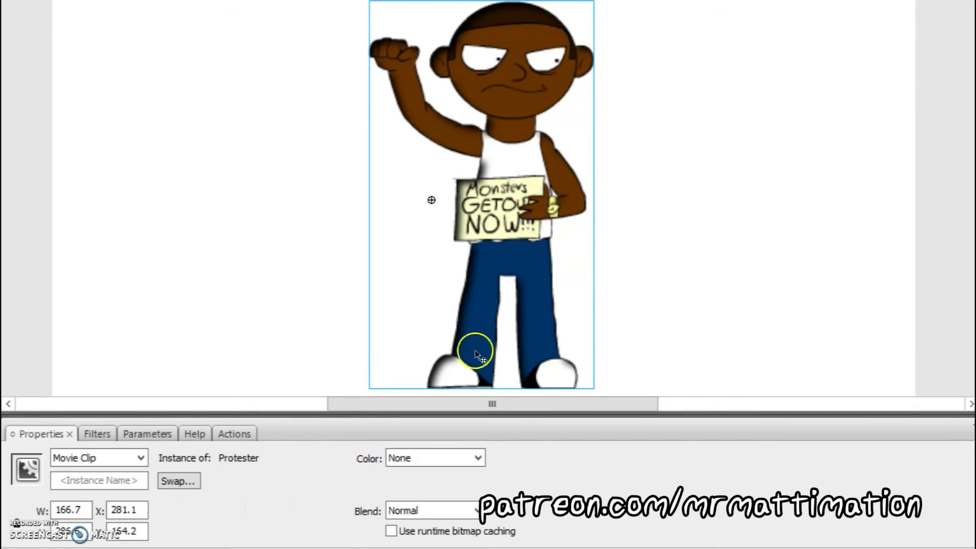
Change the inner shadow colour to white #FFFFFF at 50% alpha
click(100, 434)
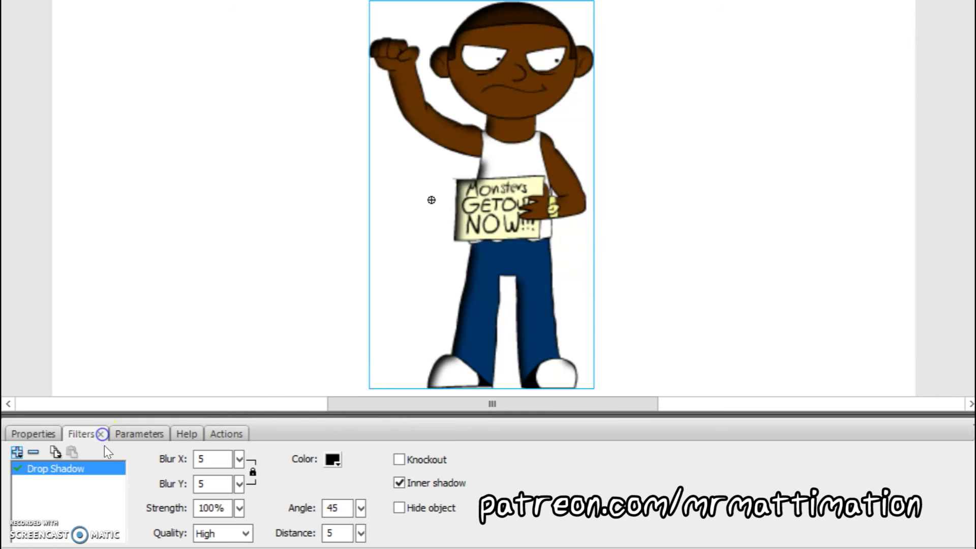
click(332, 460)
click(345, 355)
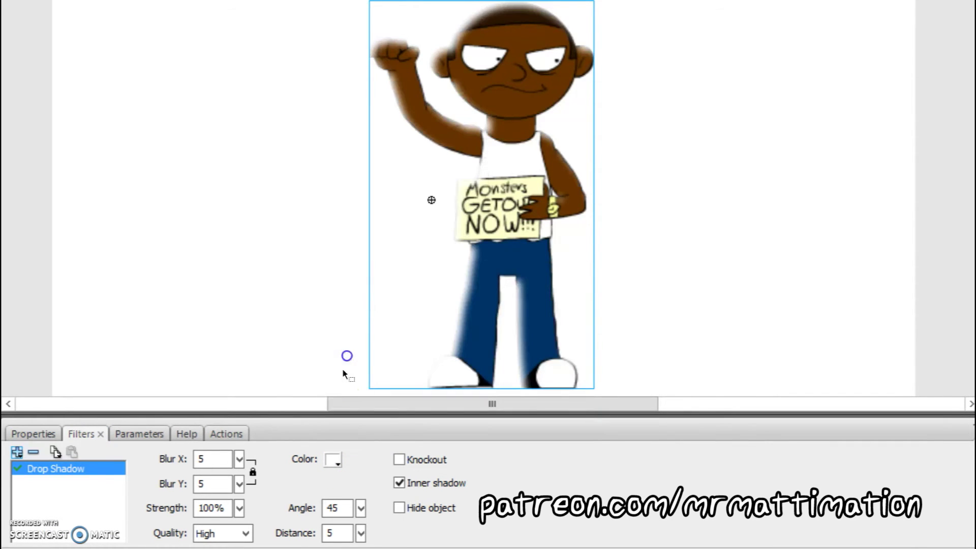
click(333, 460)
click(518, 273)
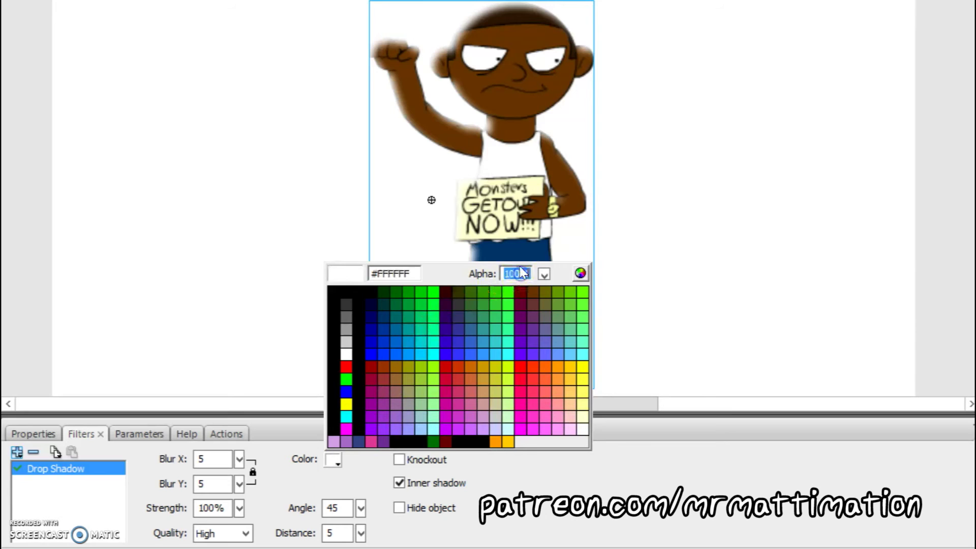
text(0)
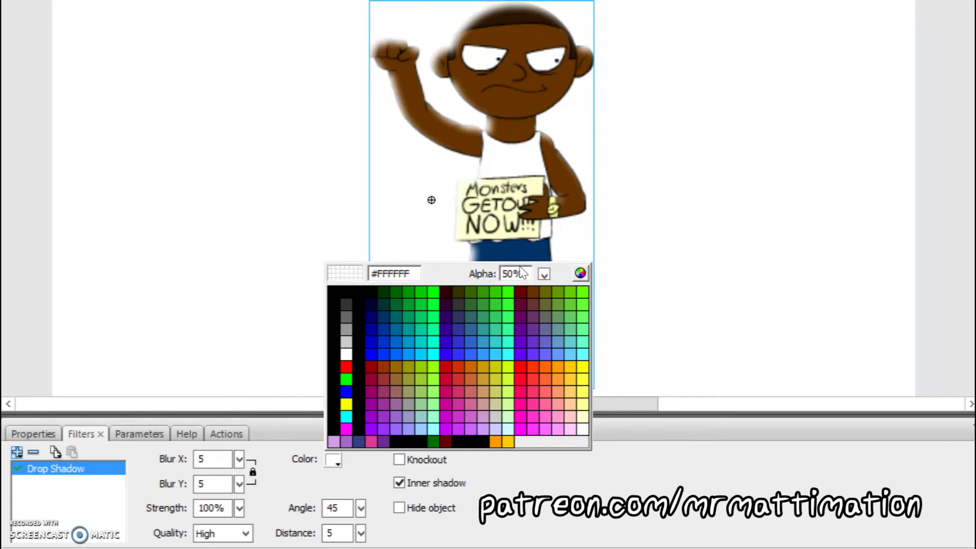
key(Return)
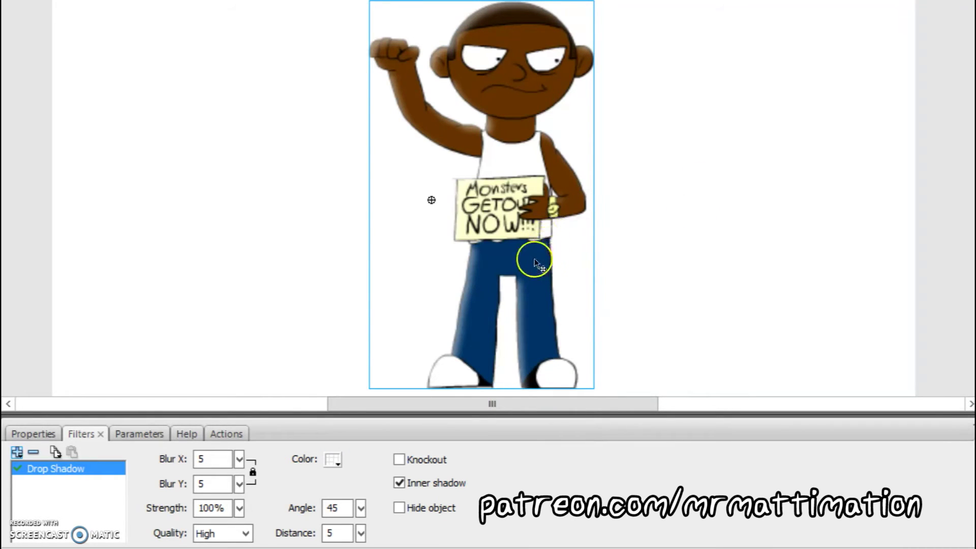
Set the stage background to grey #666666, then reselect the protester's filter settings
drag(611, 322, 649, 257)
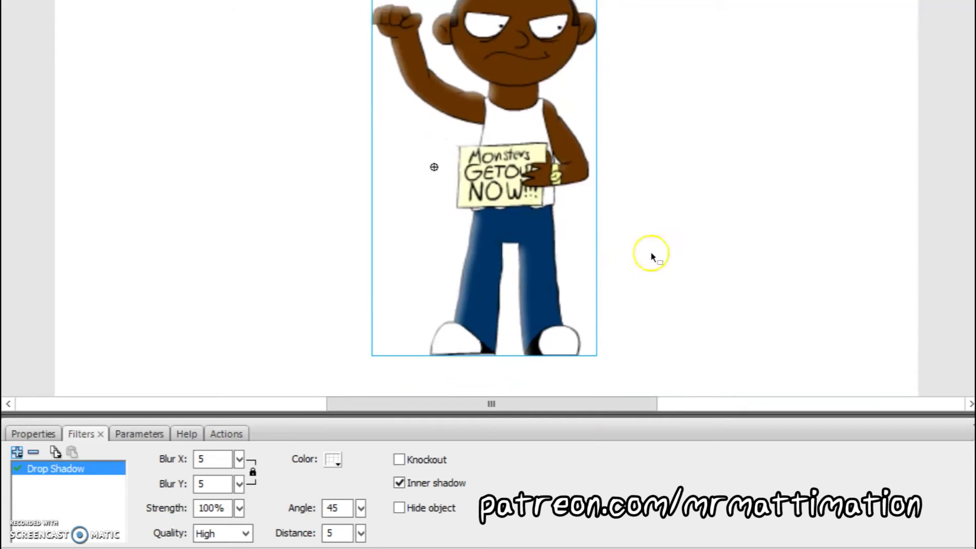
click(649, 258)
click(390, 460)
click(403, 319)
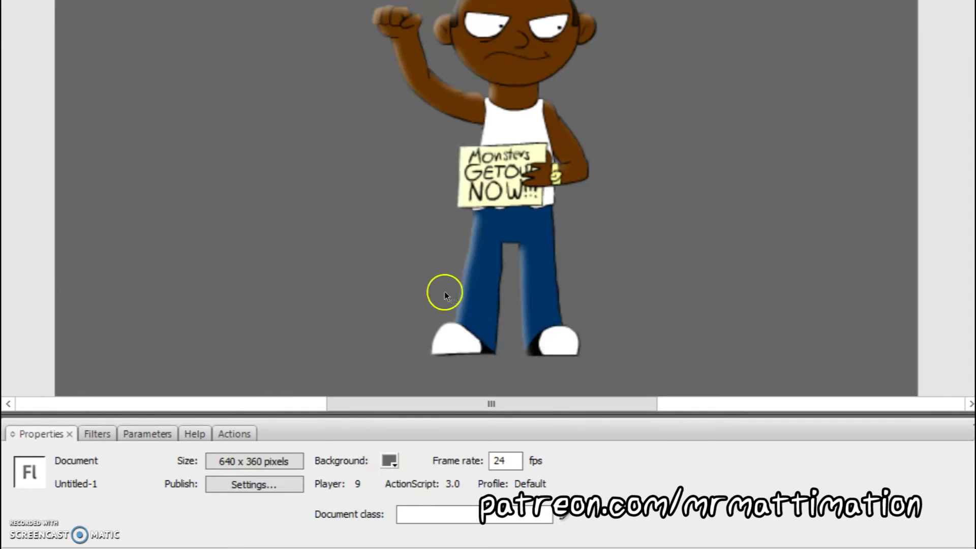
click(578, 201)
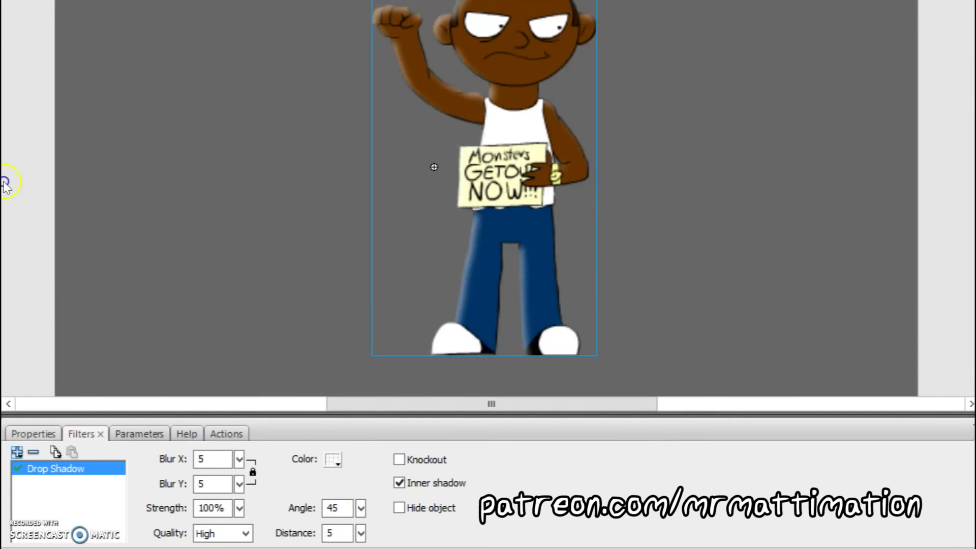
click(33, 434)
click(81, 434)
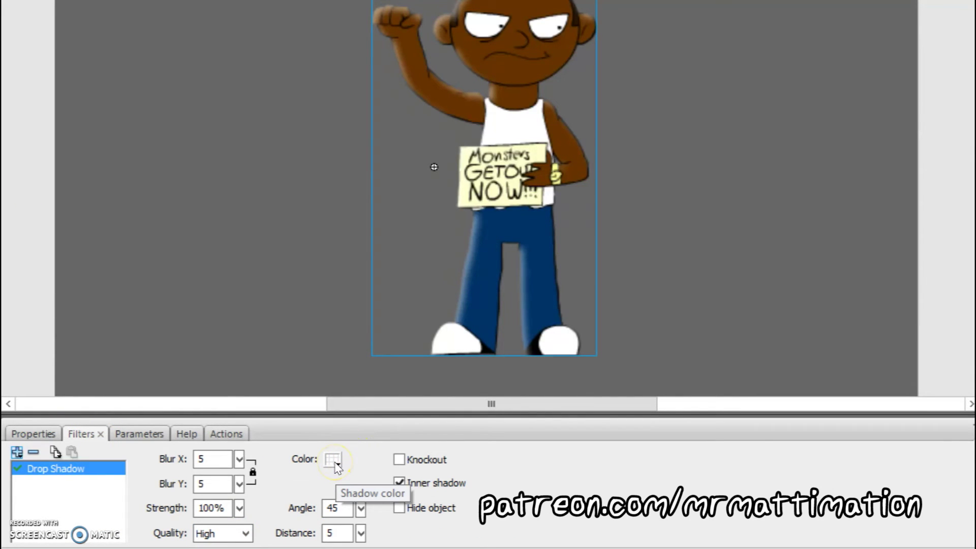
Set the inner shadow distance to 10 and rotate its angle to 31
click(343, 531)
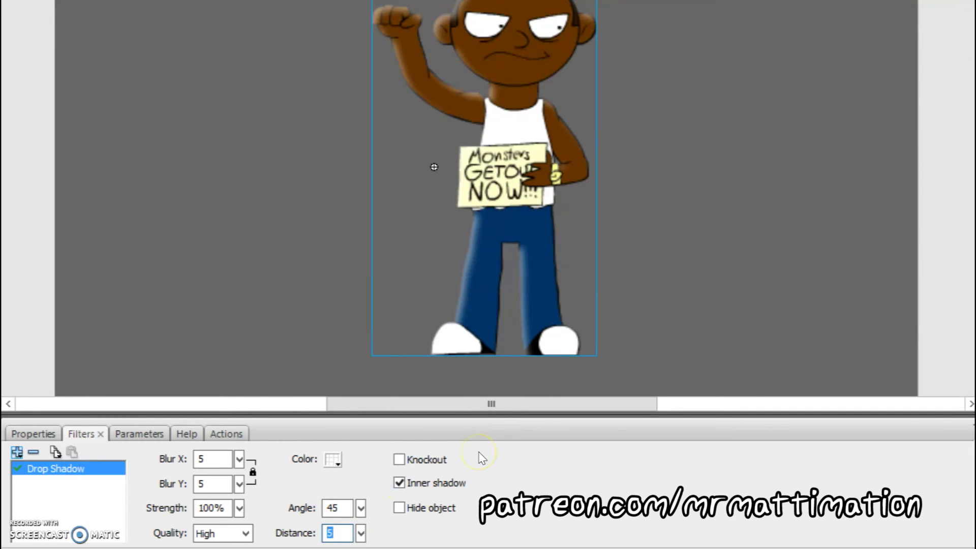
key(Return)
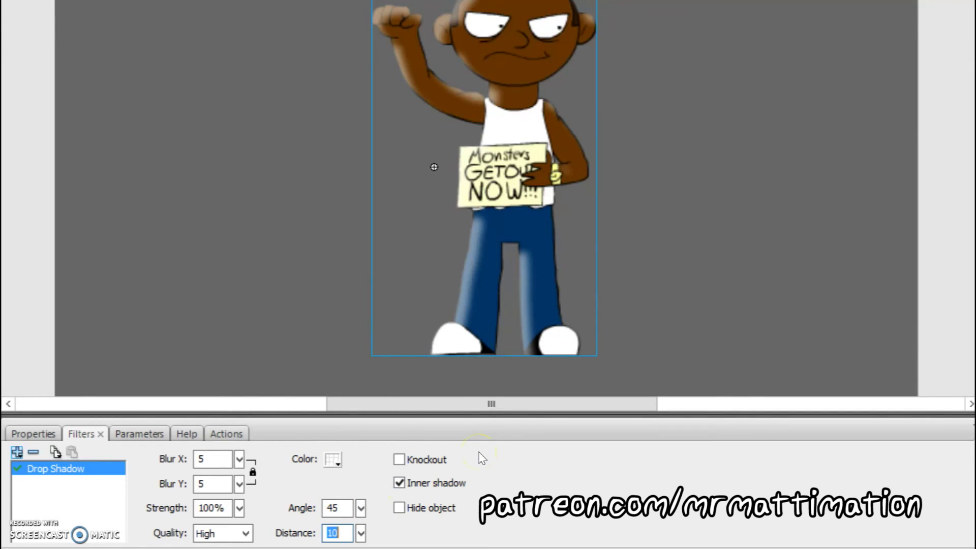
click(501, 342)
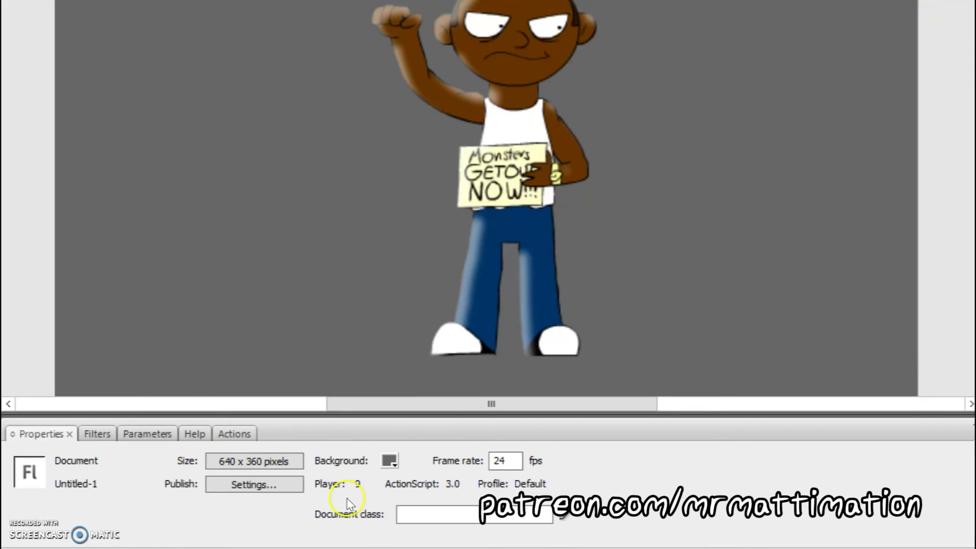
click(543, 285)
drag(357, 506, 366, 480)
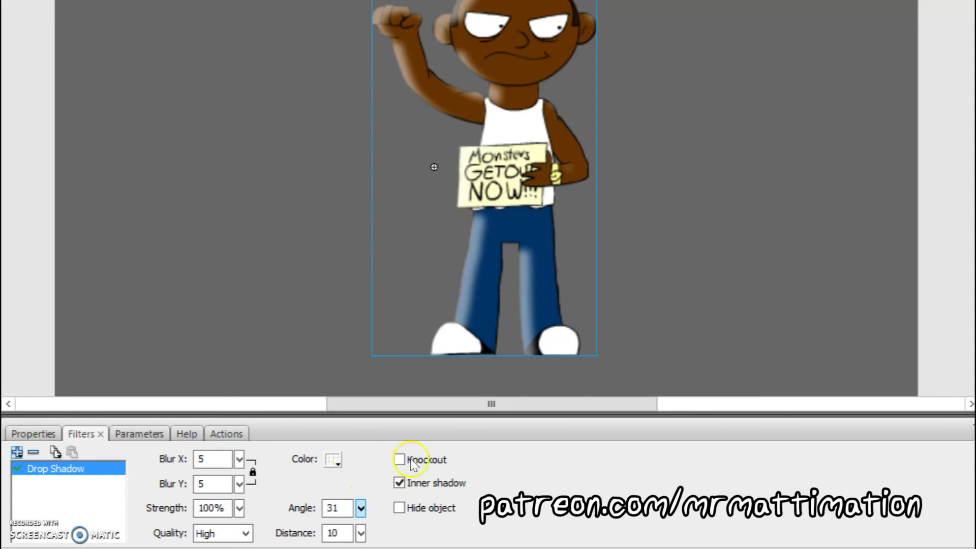
click(705, 279)
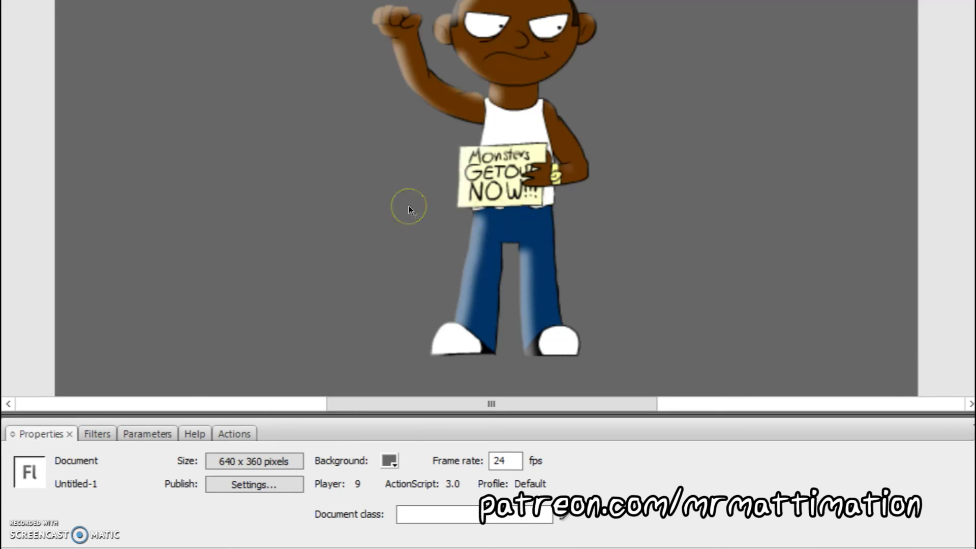
Test the movie in the SWF player, zoom in on the protester, then close the preview
key(ctrl+Return)
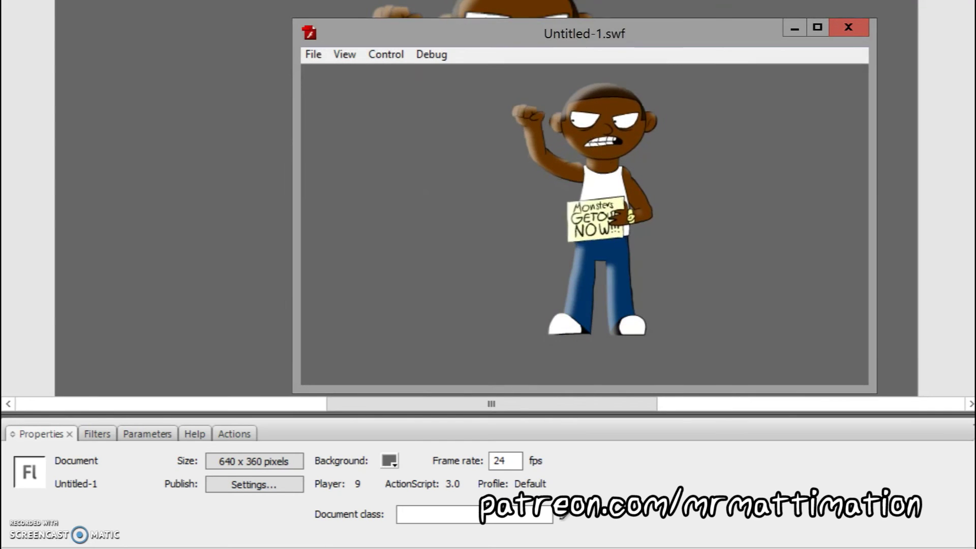
right_click(671, 186)
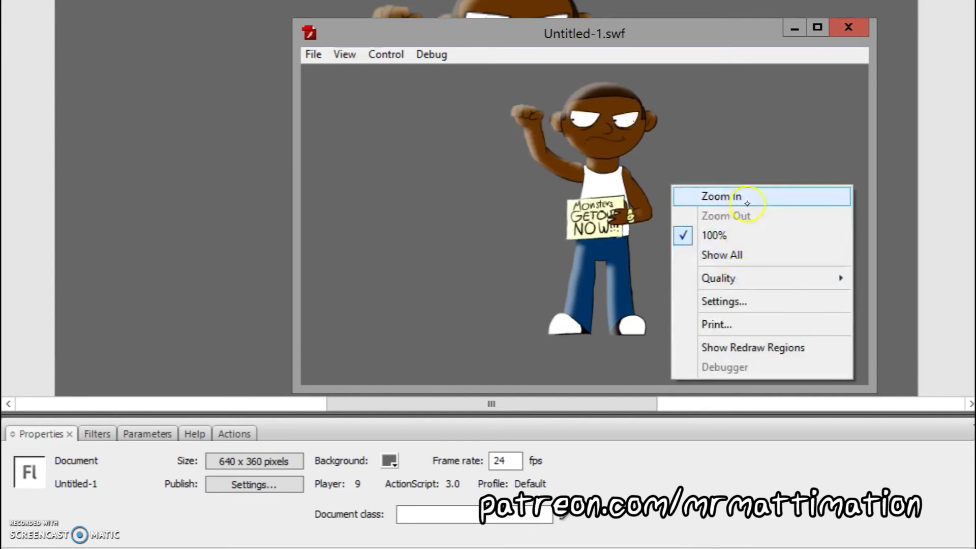
click(747, 204)
drag(631, 217, 663, 236)
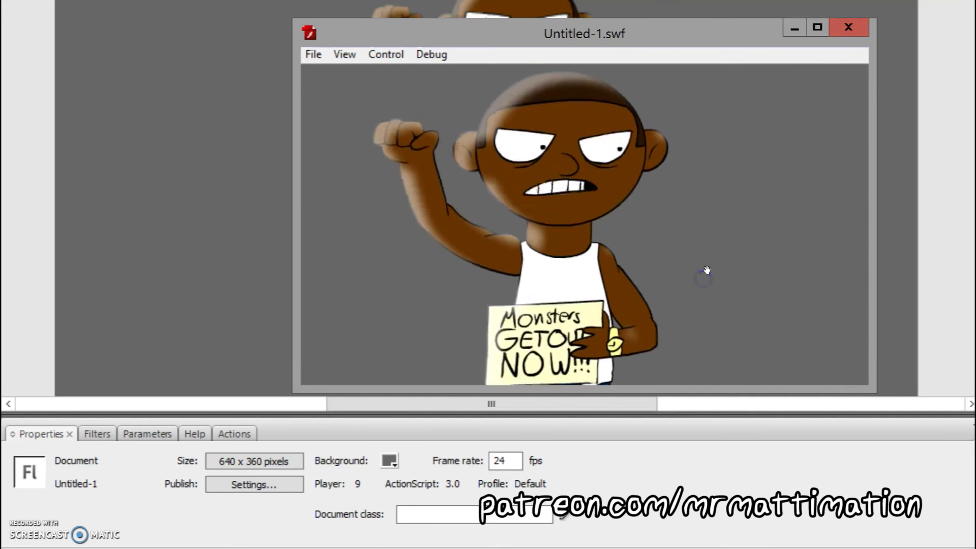
click(456, 89)
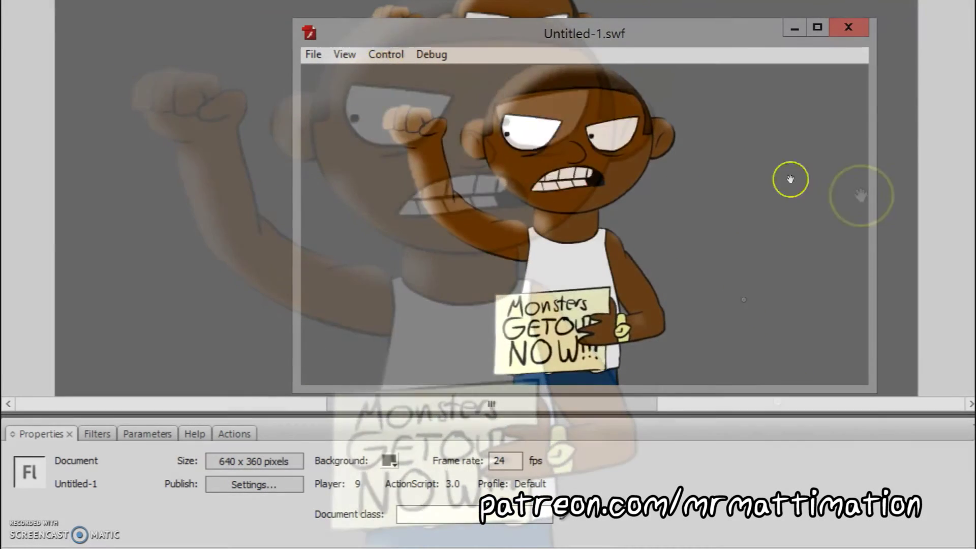
click(849, 27)
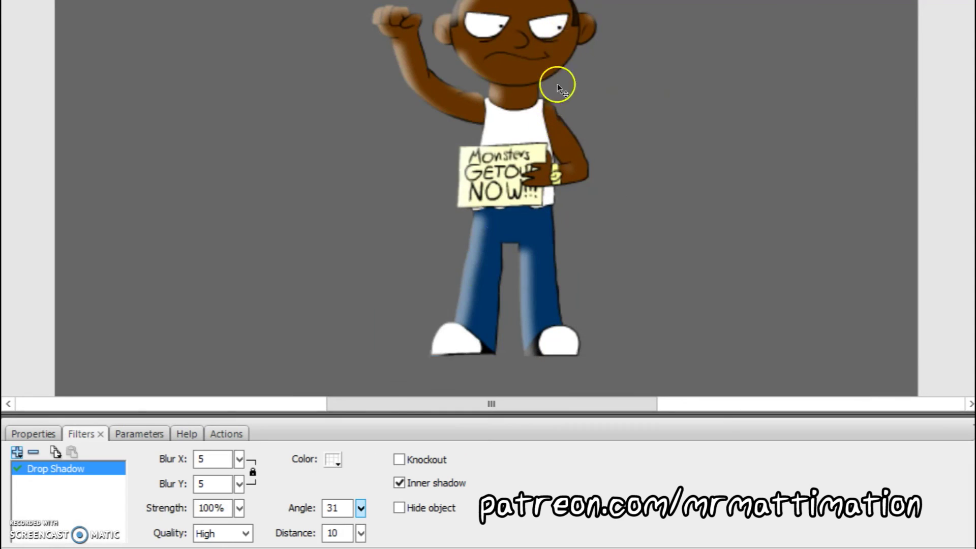
Change the inner shadow colour to black #000000 at 0% alpha
click(557, 84)
click(333, 460)
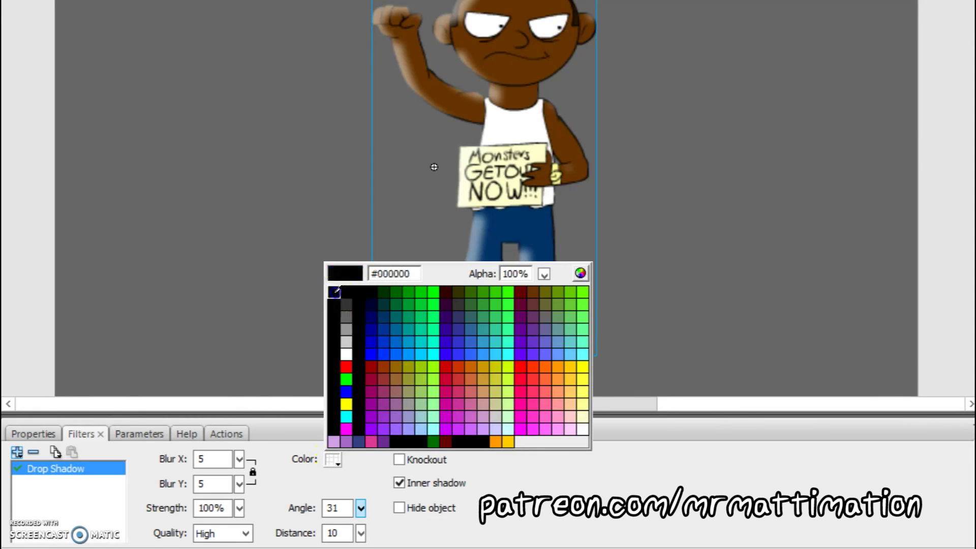
click(335, 292)
click(332, 460)
click(515, 273)
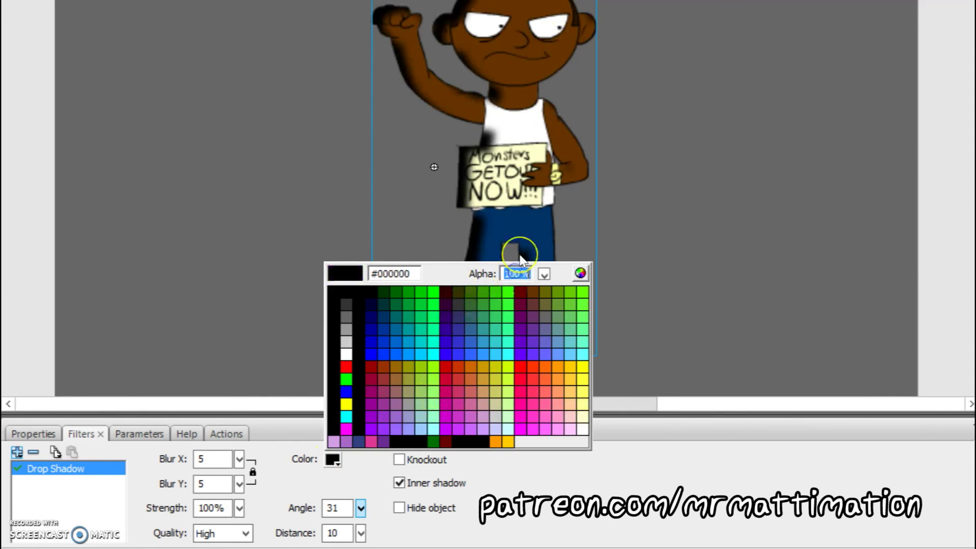
text(0)
key(Return)
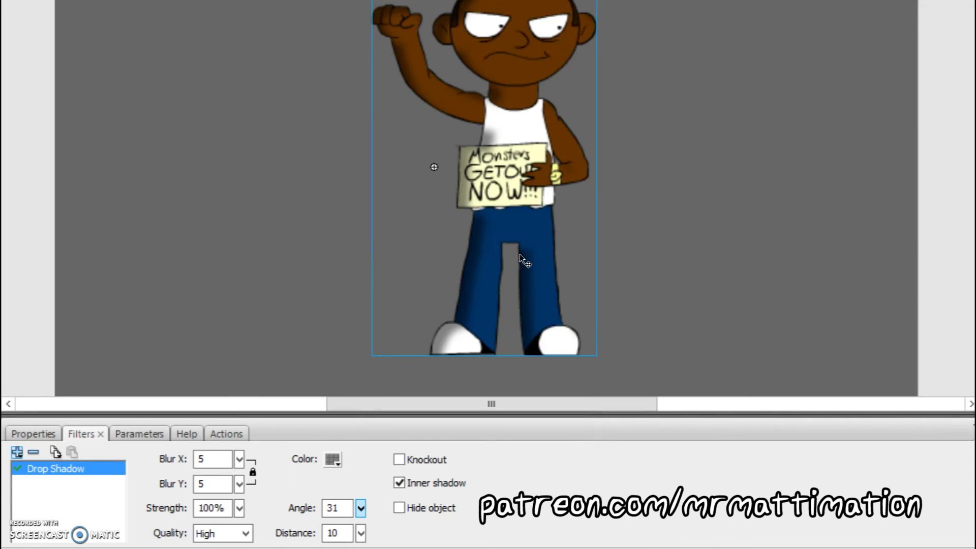
Test the movie in the SWF player to check the shadow change
click(759, 233)
key(ctrl+Return)
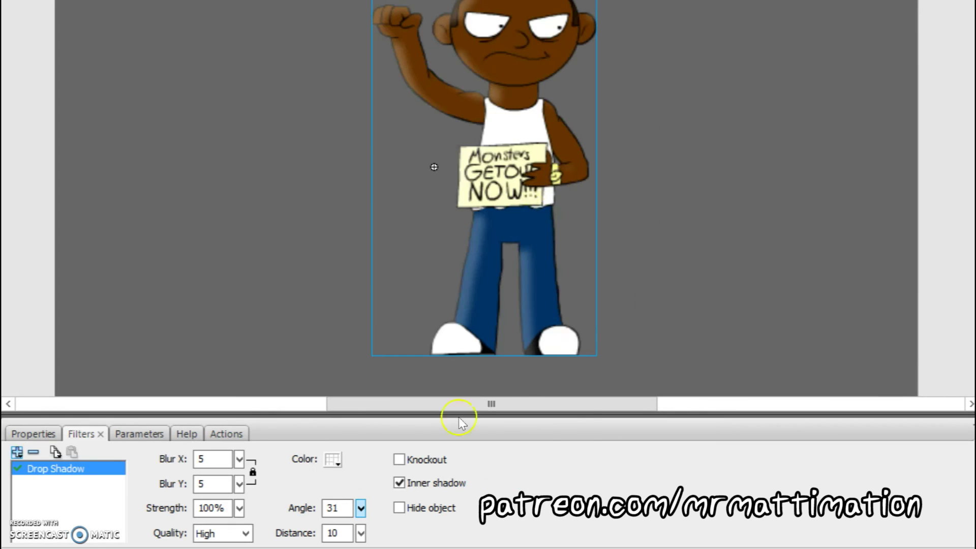
click(334, 456)
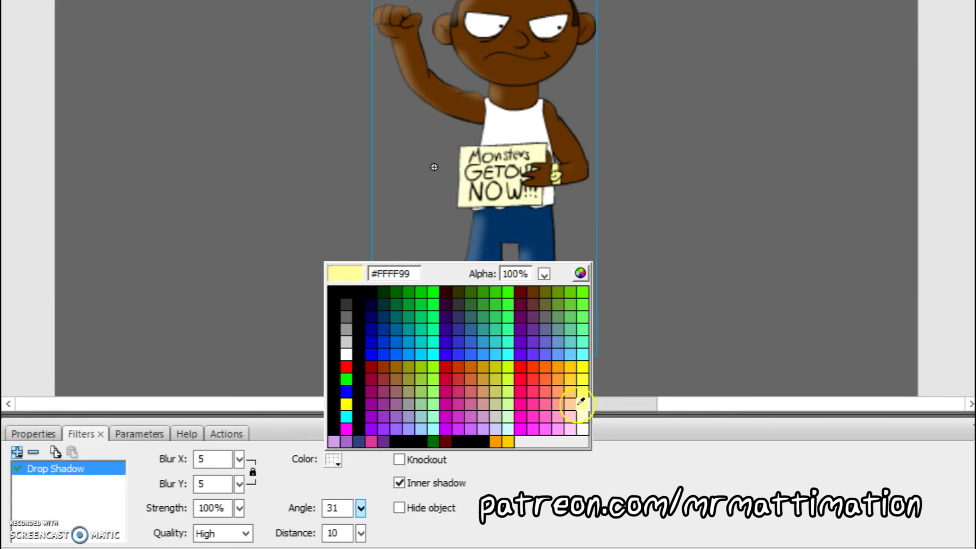
Change the inner shadow colour to yellow #FFCC00 at 25% alpha
click(570, 367)
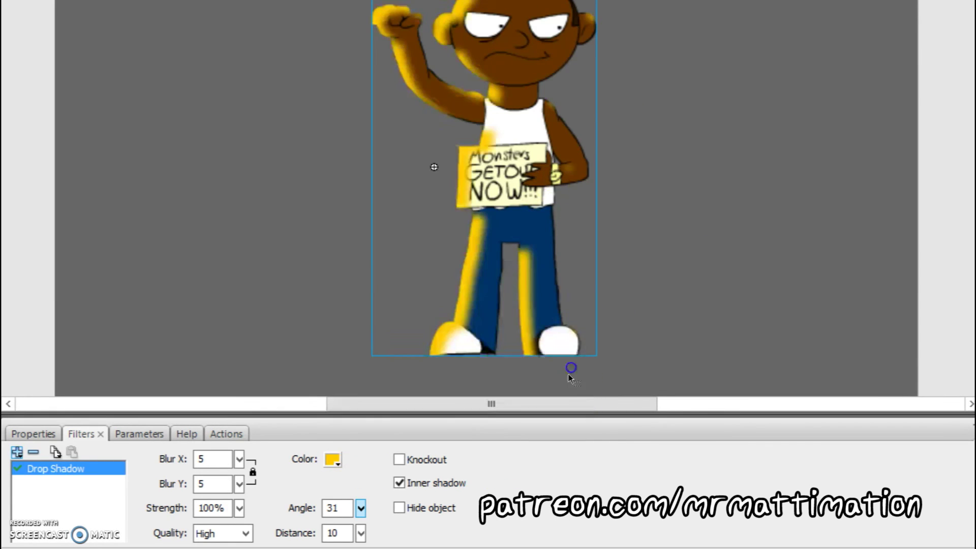
click(335, 459)
click(527, 273)
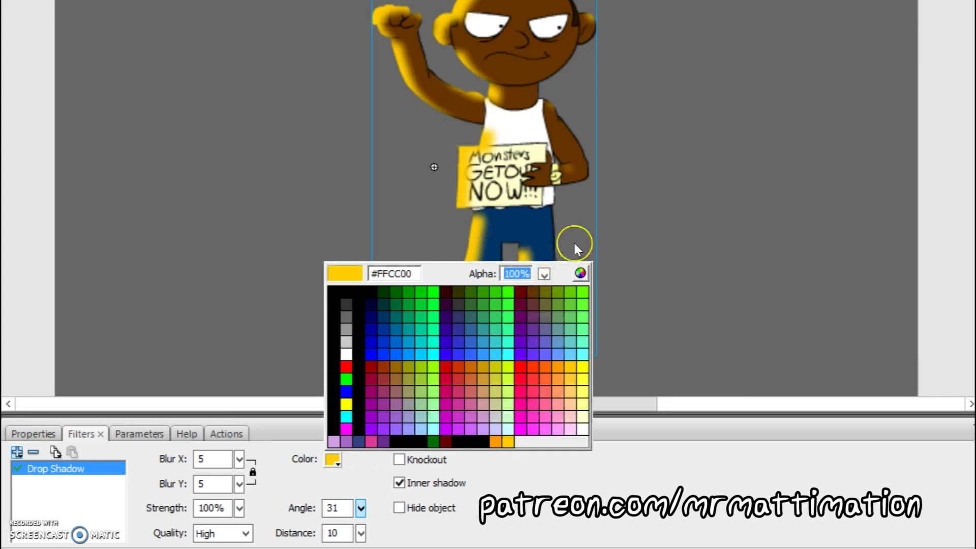
text(25)
key(Return)
Preview the movie in the SWF player zoomed in on the protester, then close it
click(396, 47)
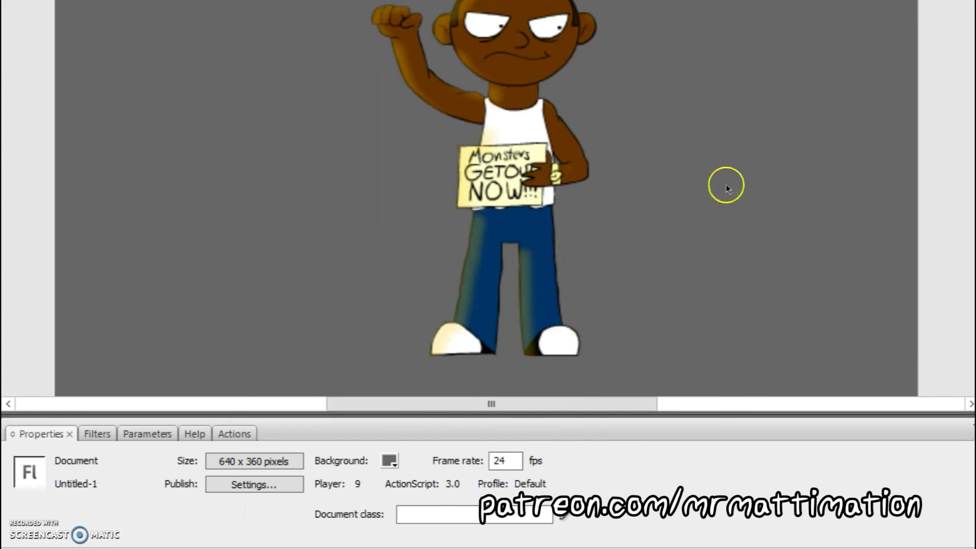
key(ctrl+Return)
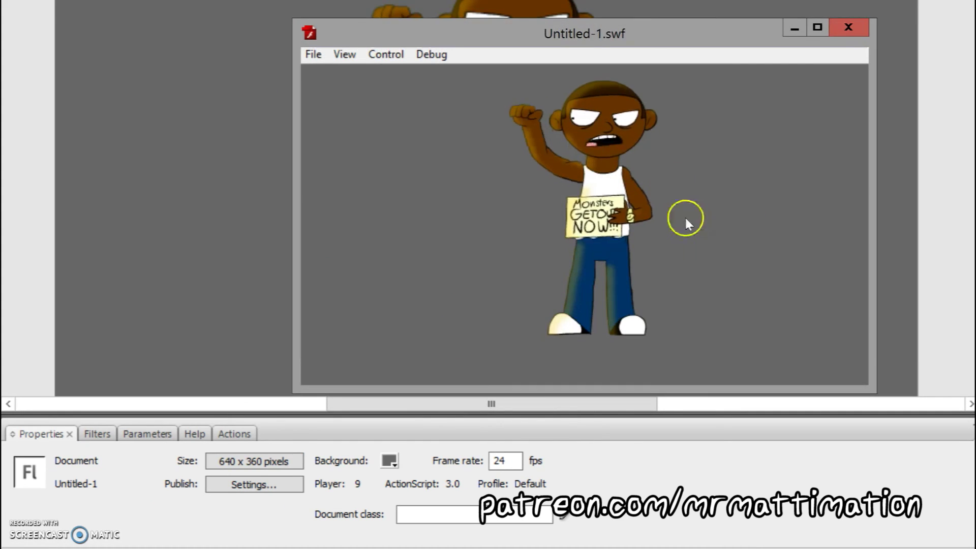
right_click(669, 179)
click(747, 192)
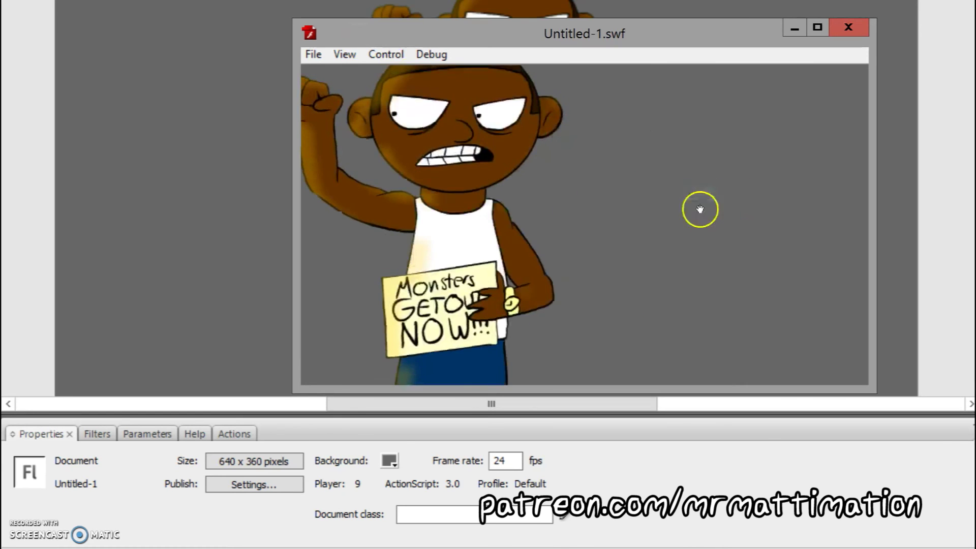
drag(699, 209, 704, 234)
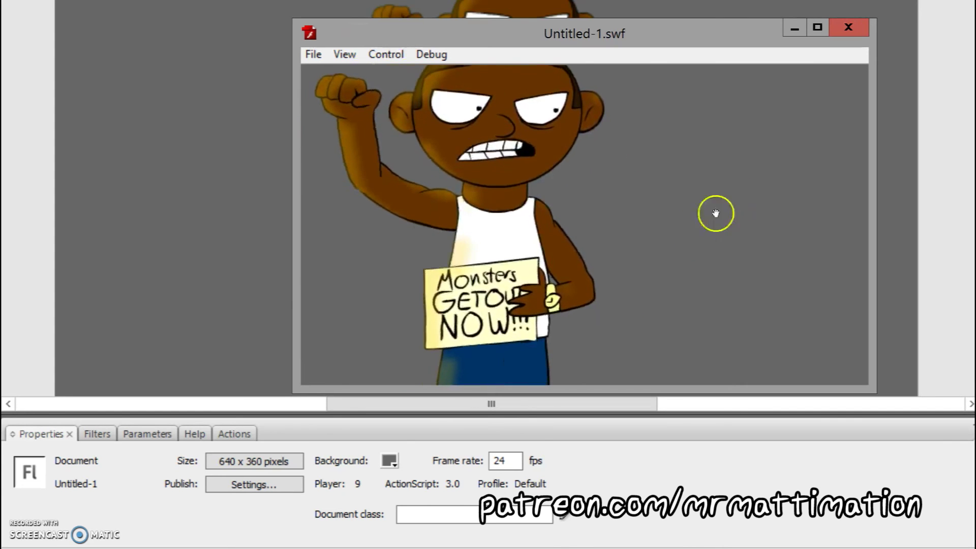
click(848, 28)
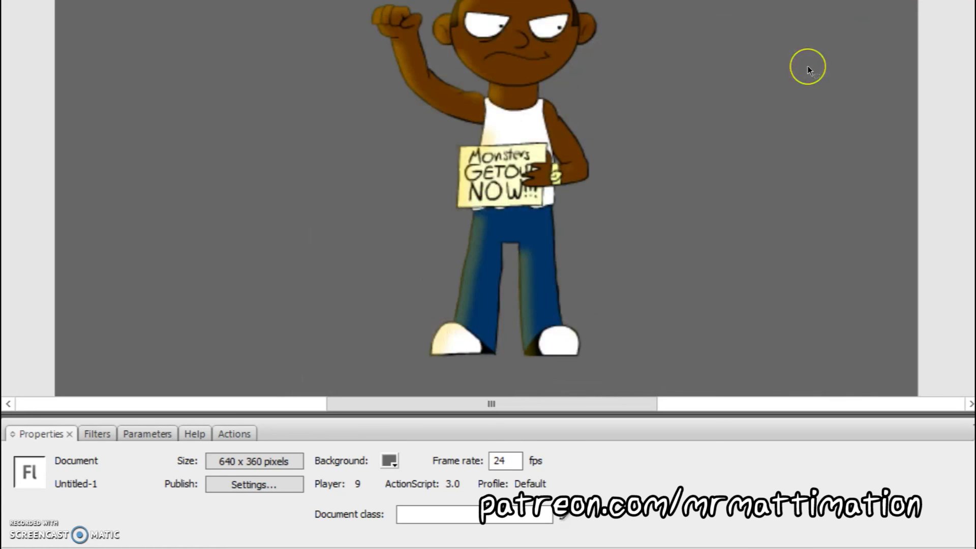